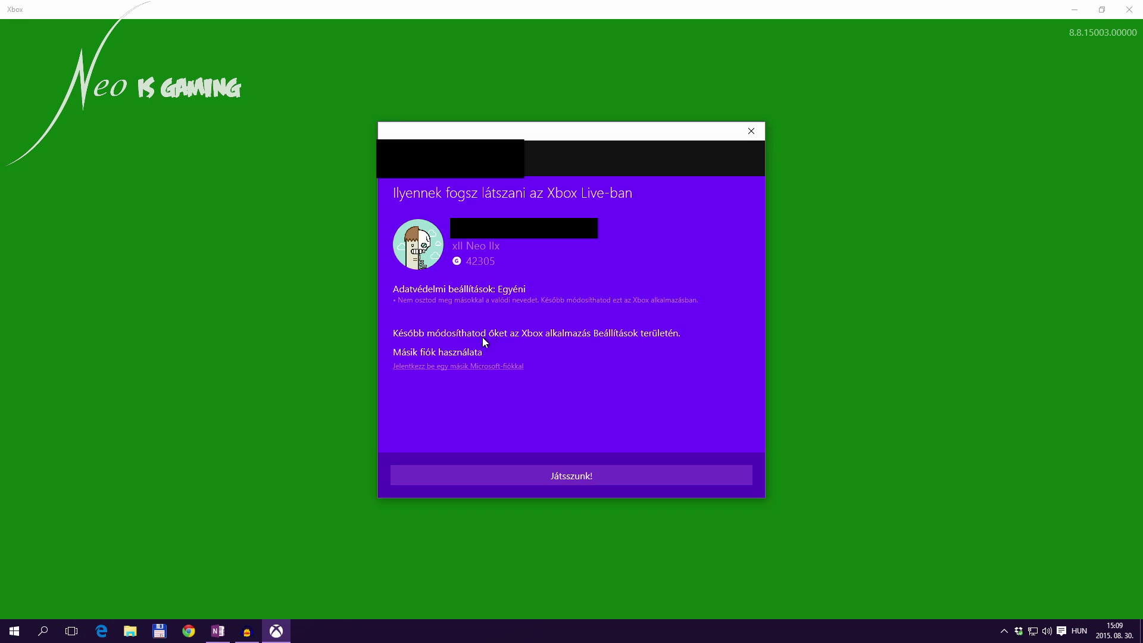
Confirm the secondary account's profile with 'Játsszunk!' to finish signing into the Xbox app
left_click(557, 475)
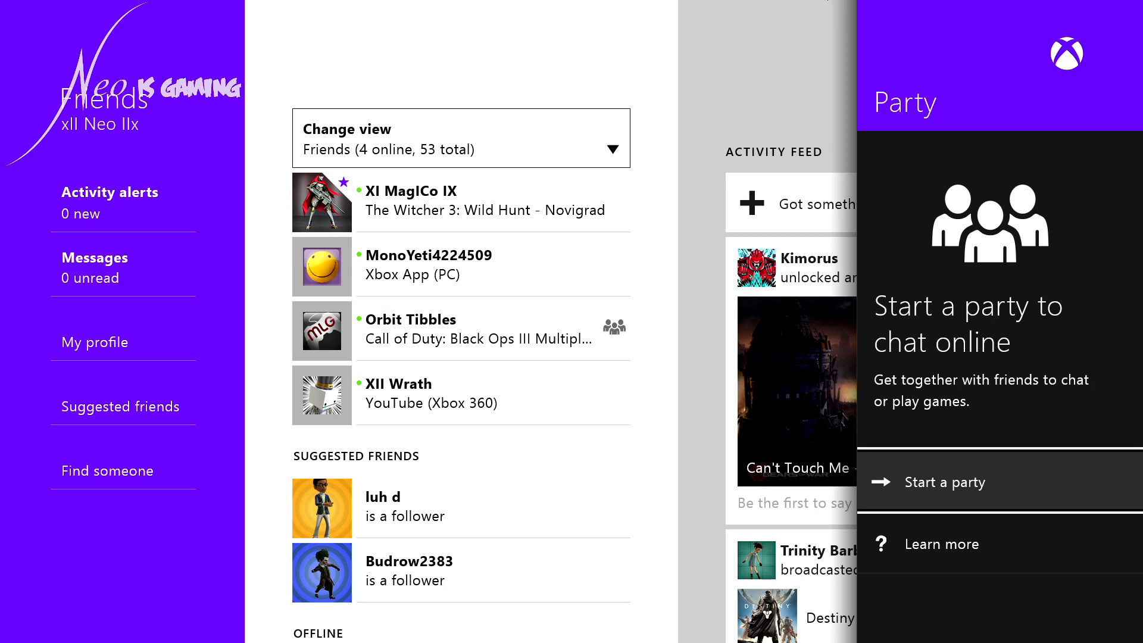
Start a console party and join it from the PC as MonoYeti4224509
key("Return")
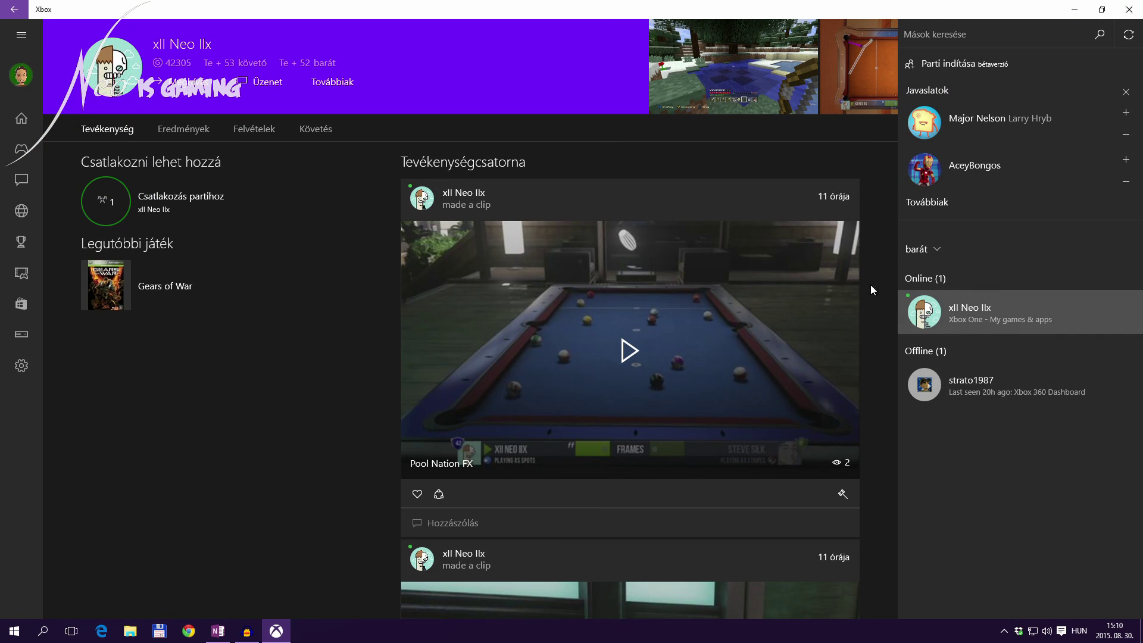
left_click(170, 200)
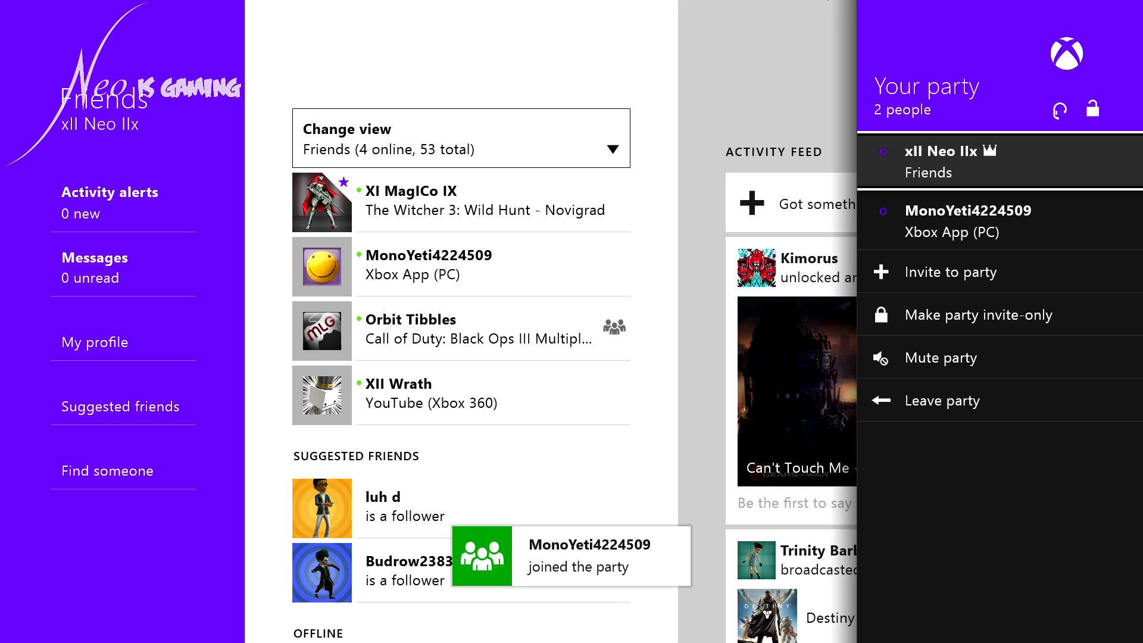
key("Down")
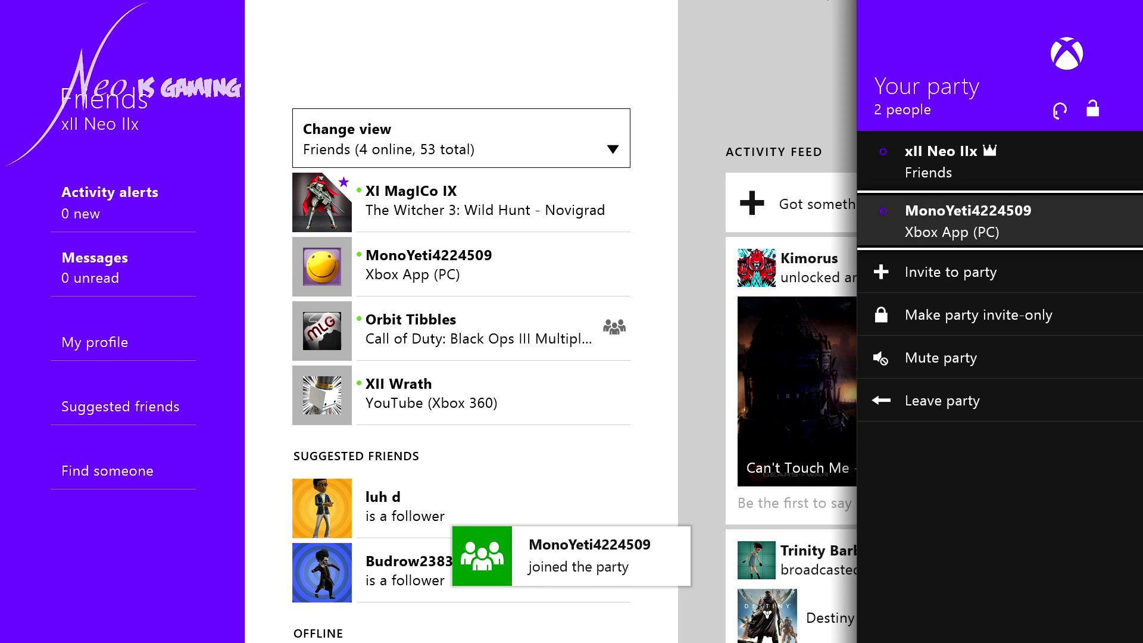